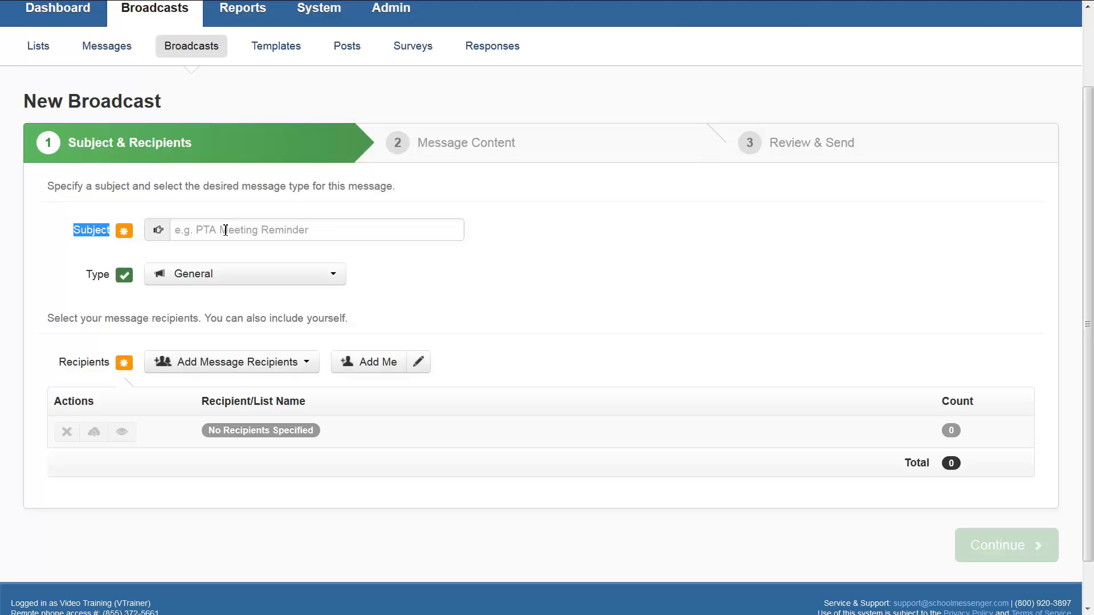
Enter "Class Schedules" as the broadcast's subject and choose General as its message type
click(225, 231)
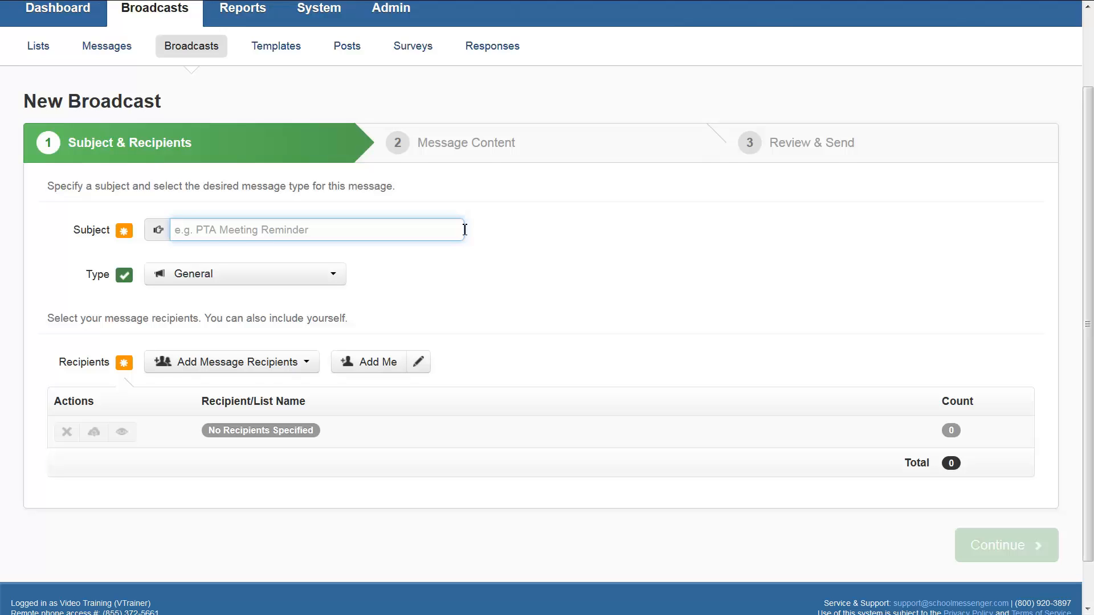
text(Class Schedules)
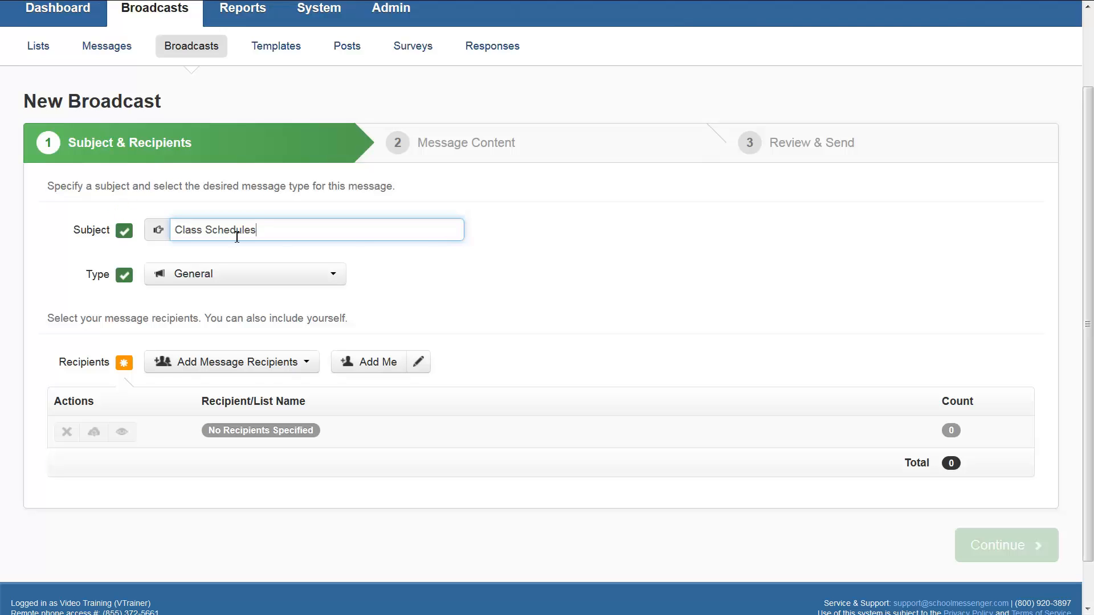
drag(81, 279, 114, 284)
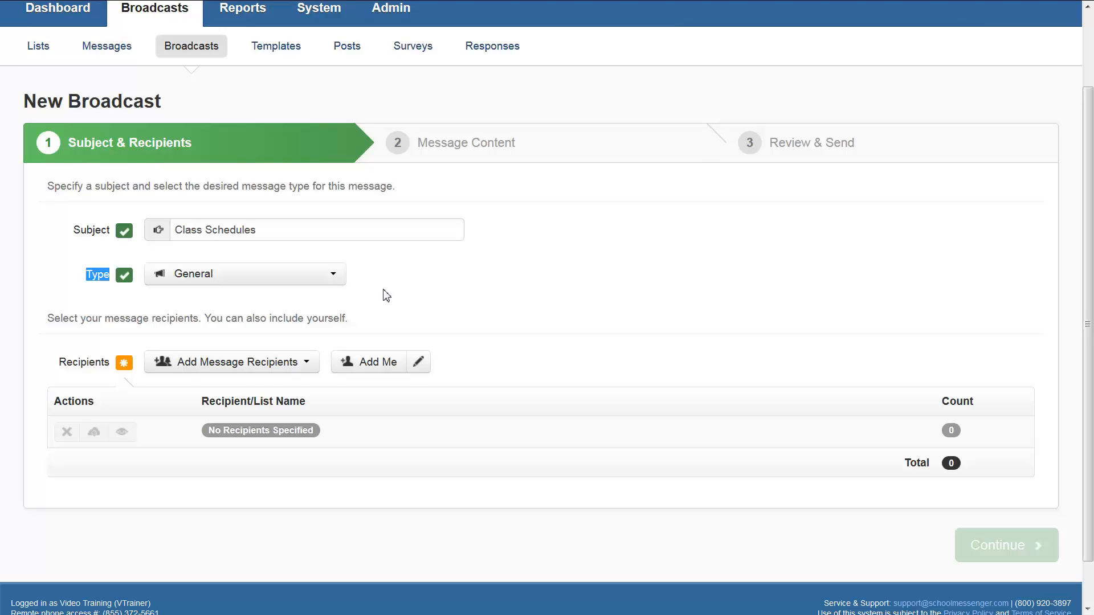
click(342, 281)
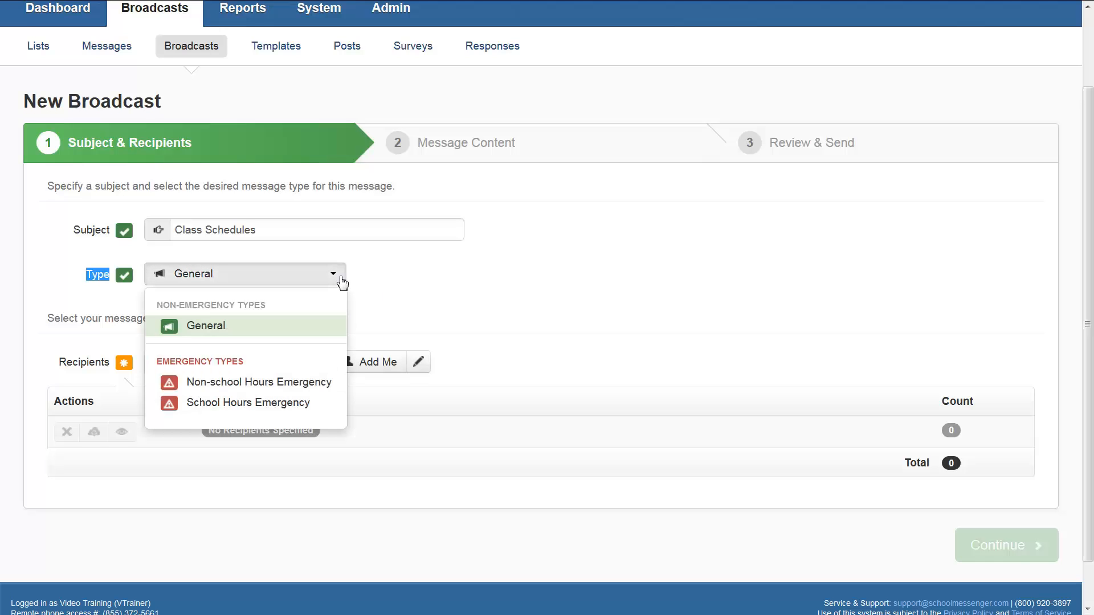
mouse_move(333, 396)
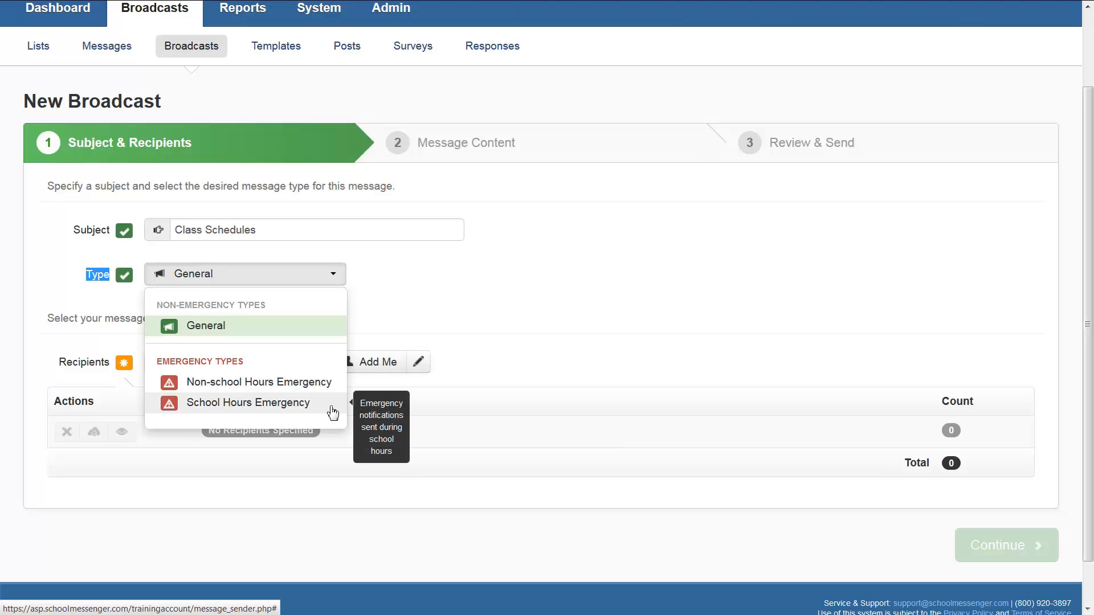
mouse_move(324, 329)
click(252, 333)
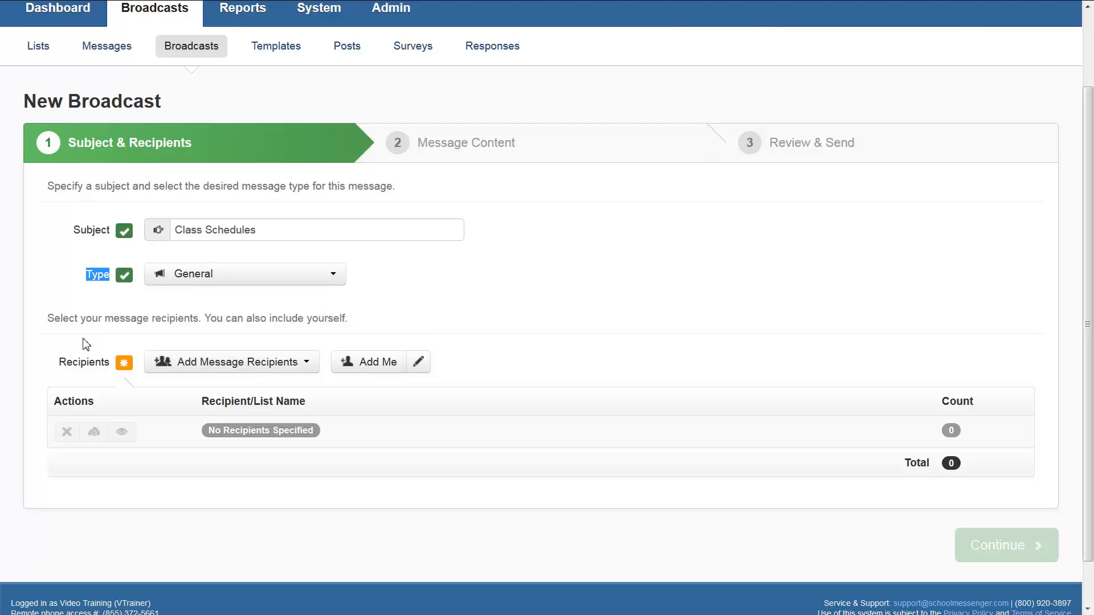
Add message recipients using a custom rule where Contact Type is in Student
click(79, 369)
double_click(78, 369)
click(305, 365)
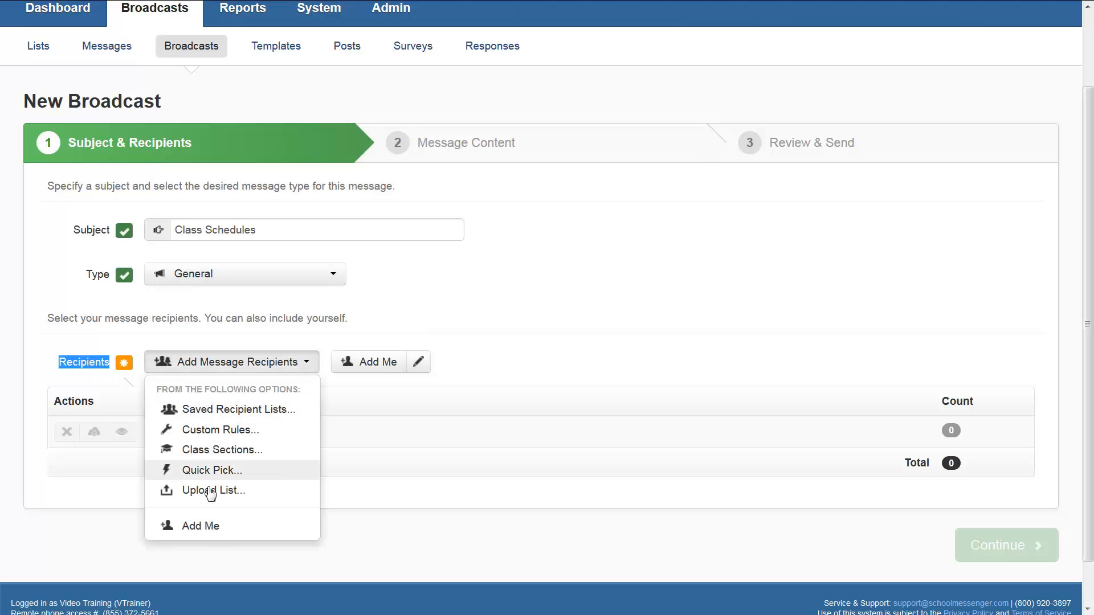
click(250, 431)
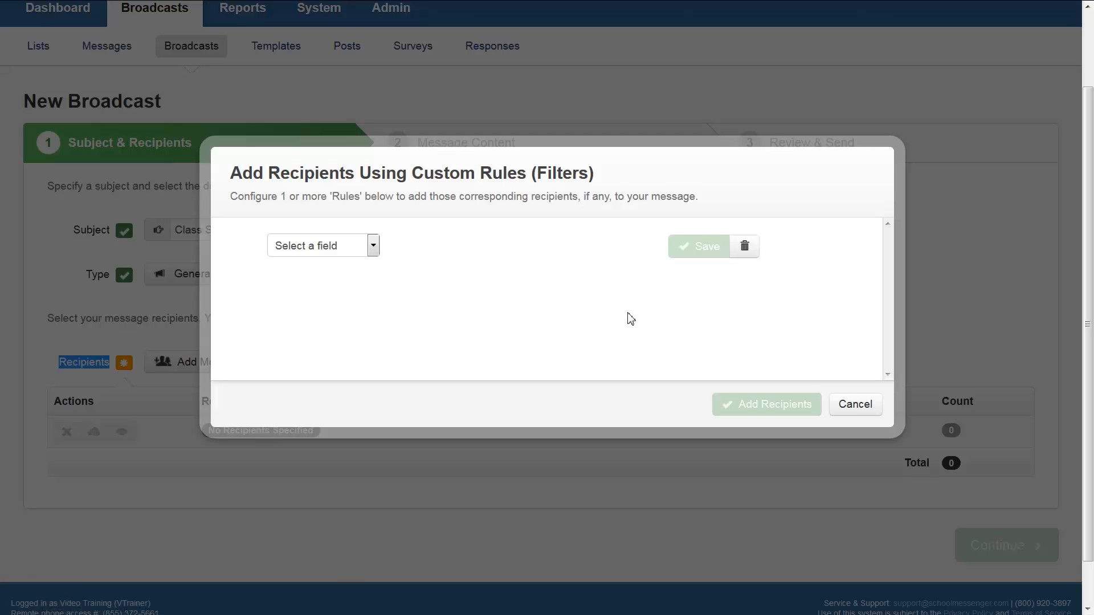
click(372, 247)
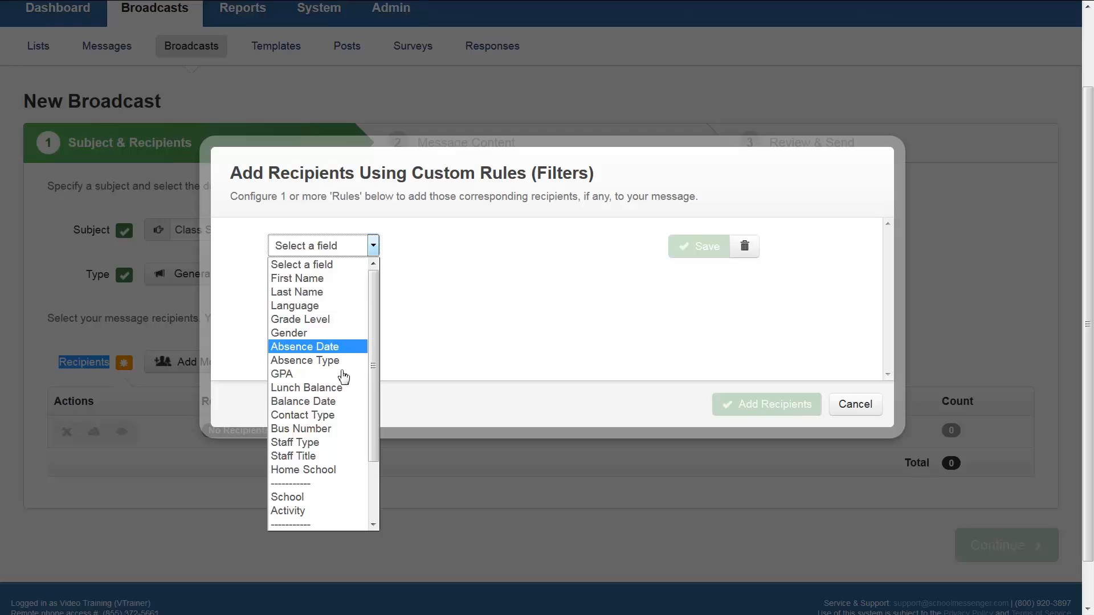
click(339, 422)
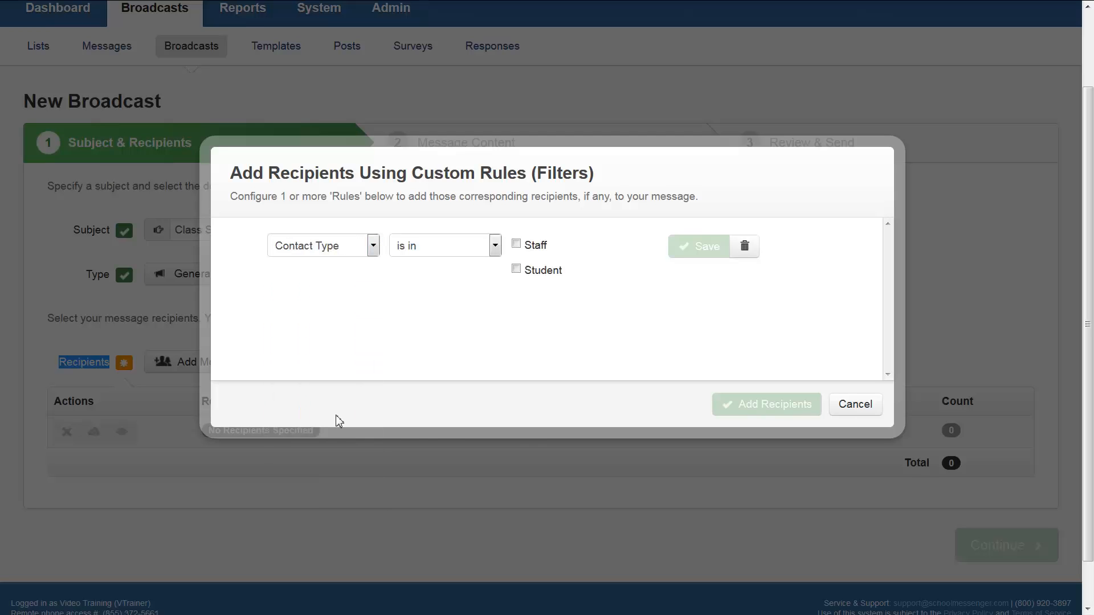
click(516, 270)
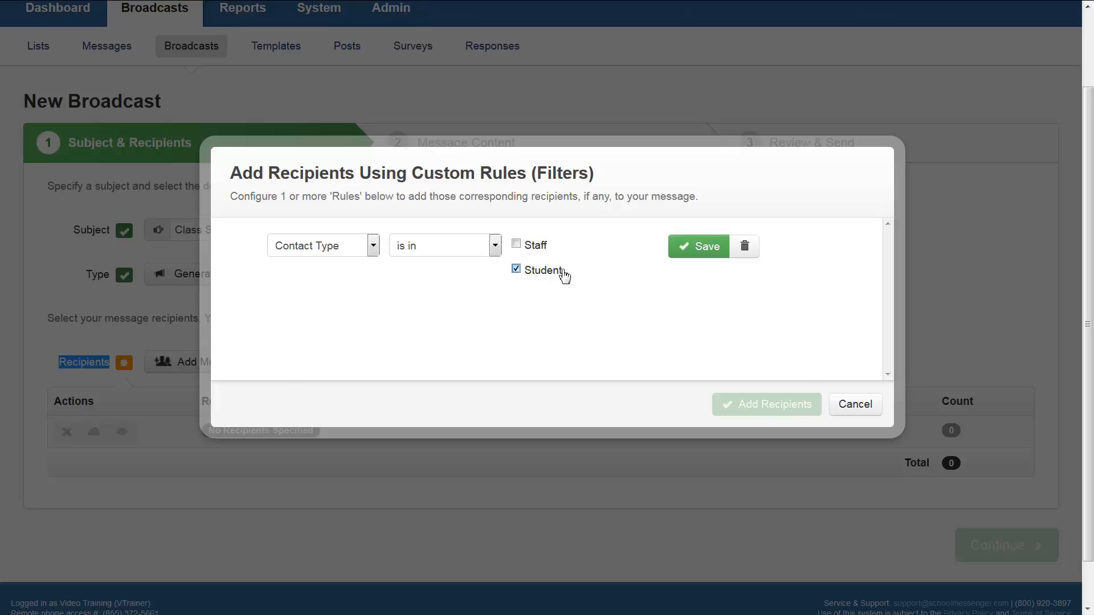
click(692, 255)
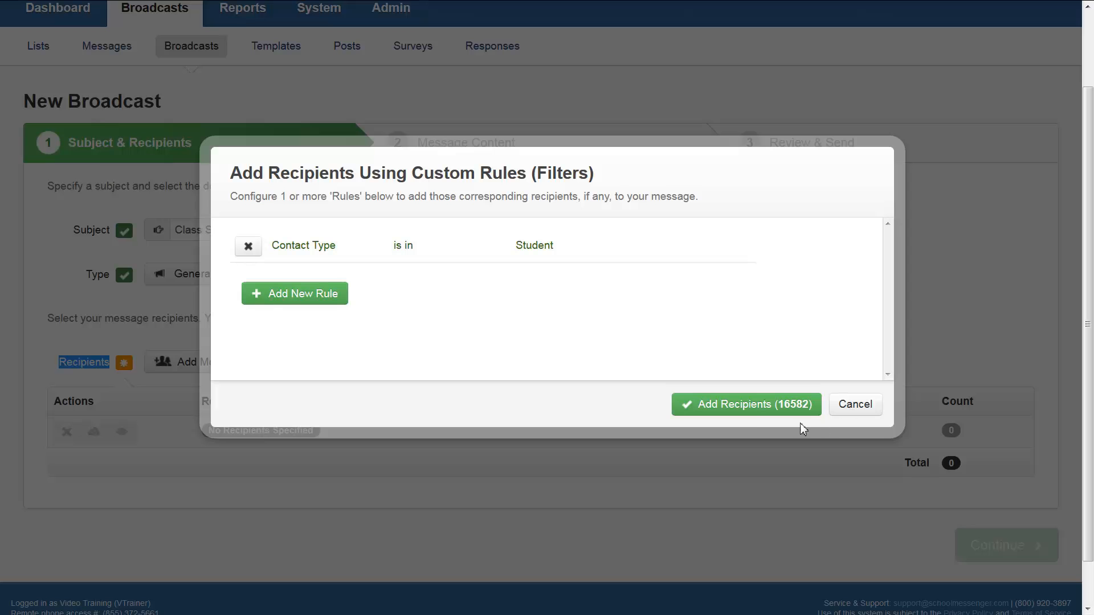
click(747, 411)
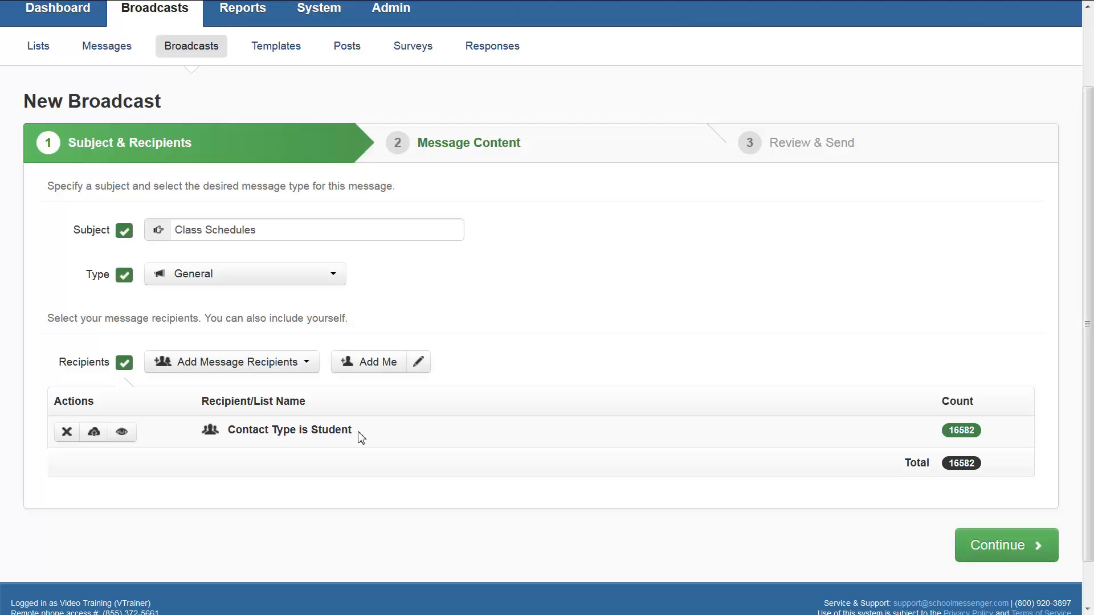
Save the student recipient list for future re-use under the name "My Students"
click(96, 434)
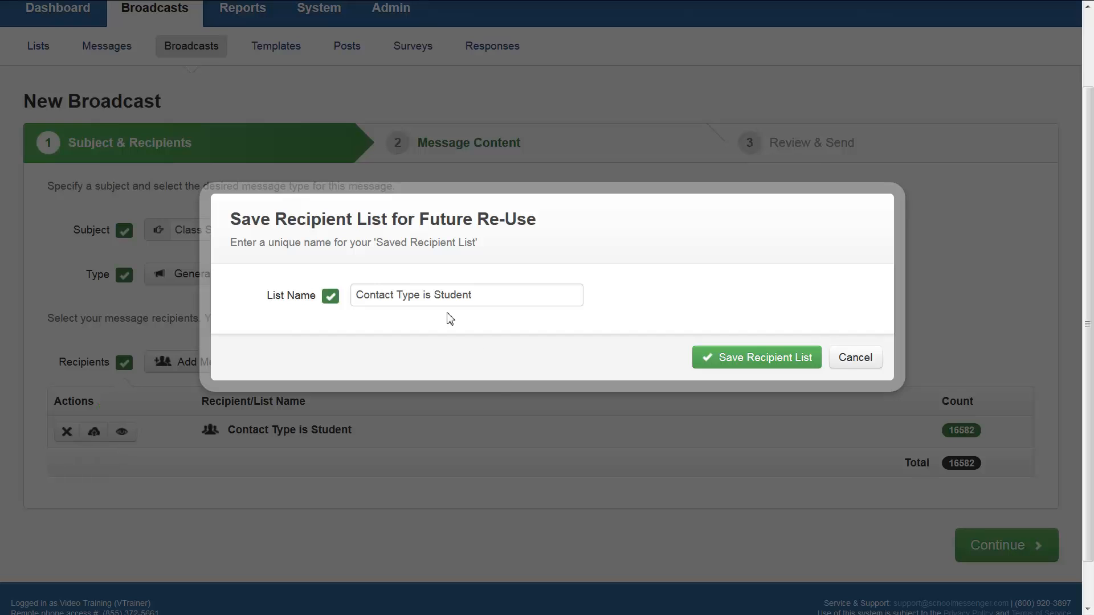
drag(437, 292, 272, 293)
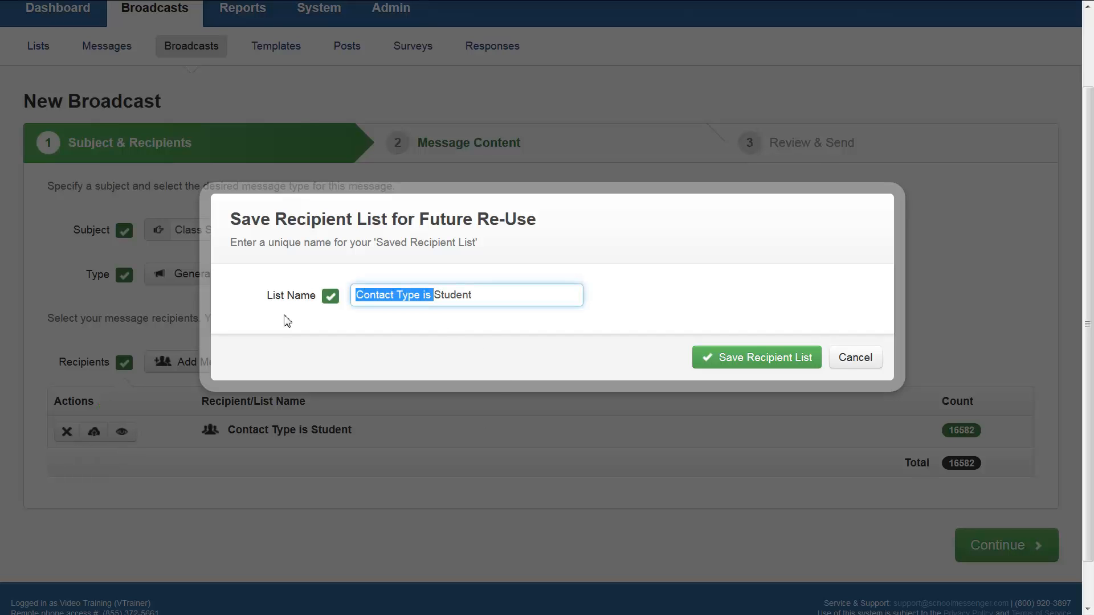
text(My )
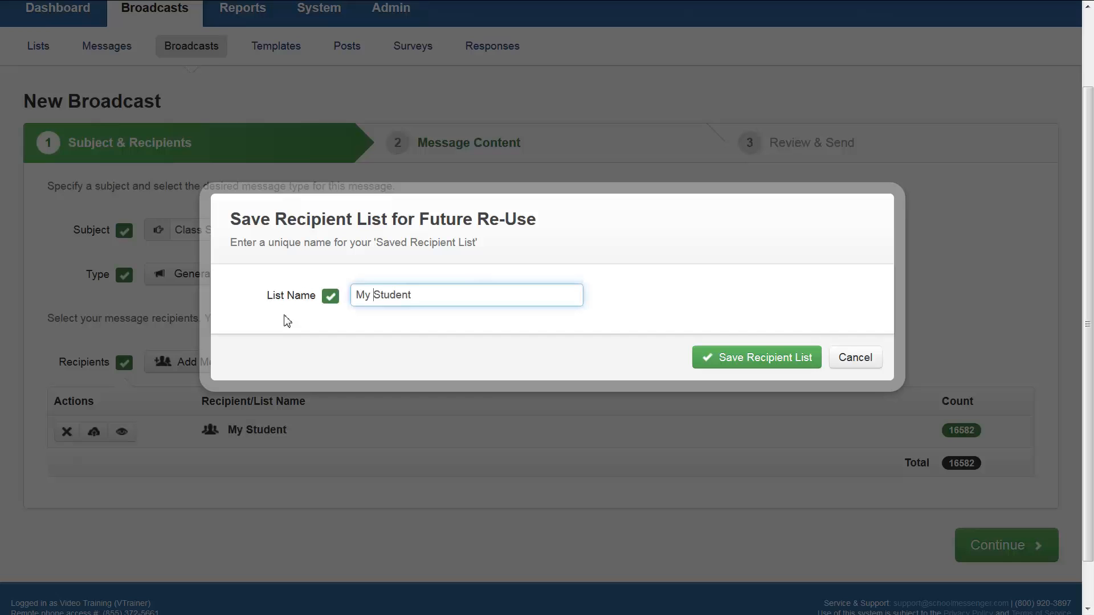
text(s)
click(789, 359)
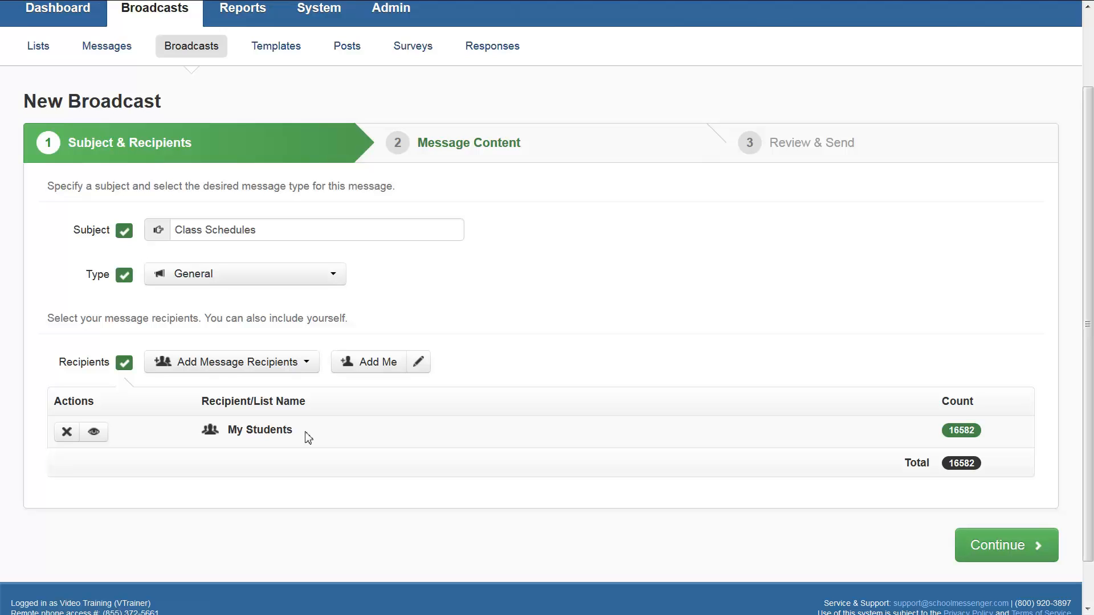
Remove the My Students list from the broadcast's recipients
drag(293, 432, 235, 442)
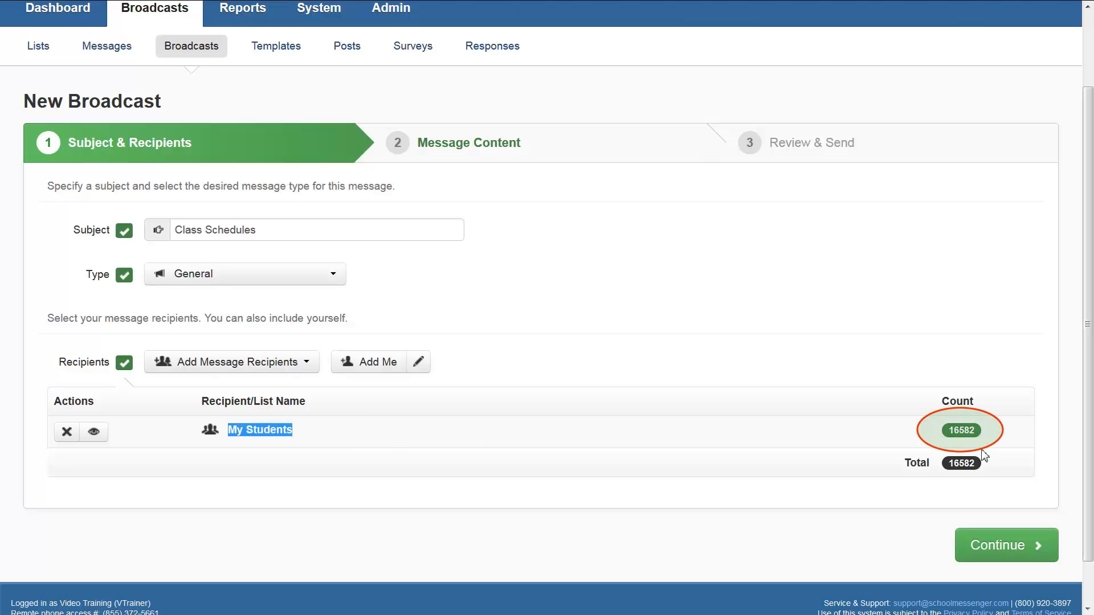
click(1000, 446)
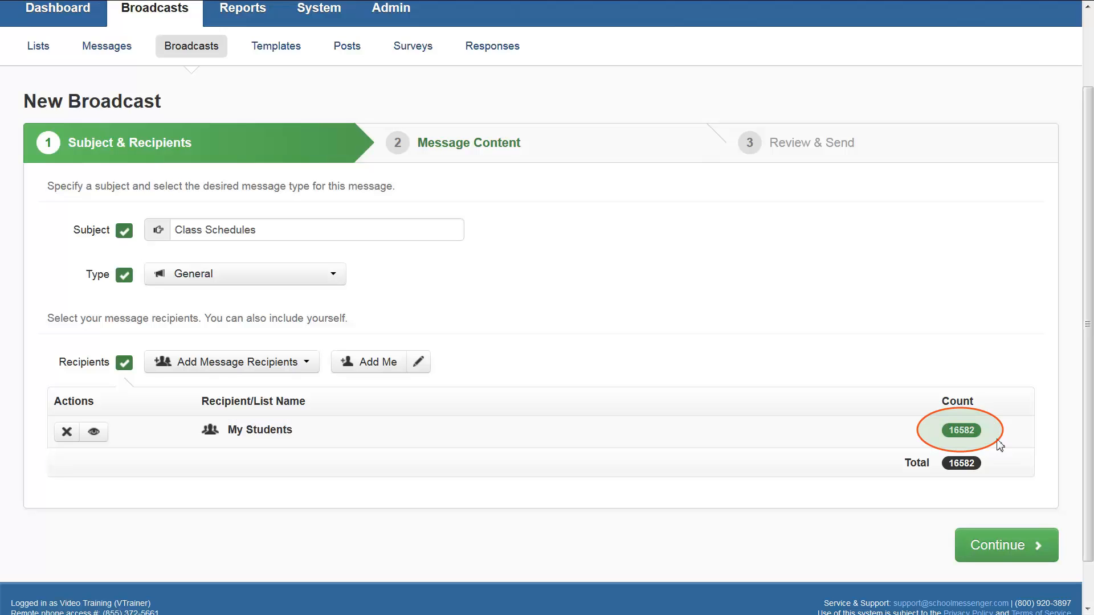
click(67, 432)
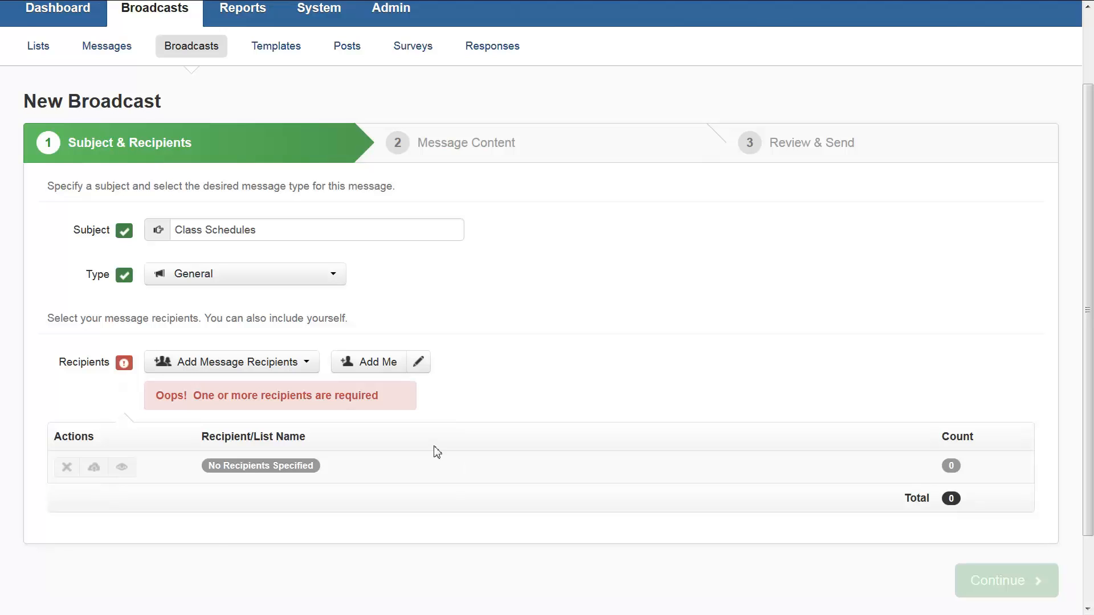
Add the saved recipient lists 2016 Band Members, 3rd Graders and Honor Roll to the broadcast
click(308, 371)
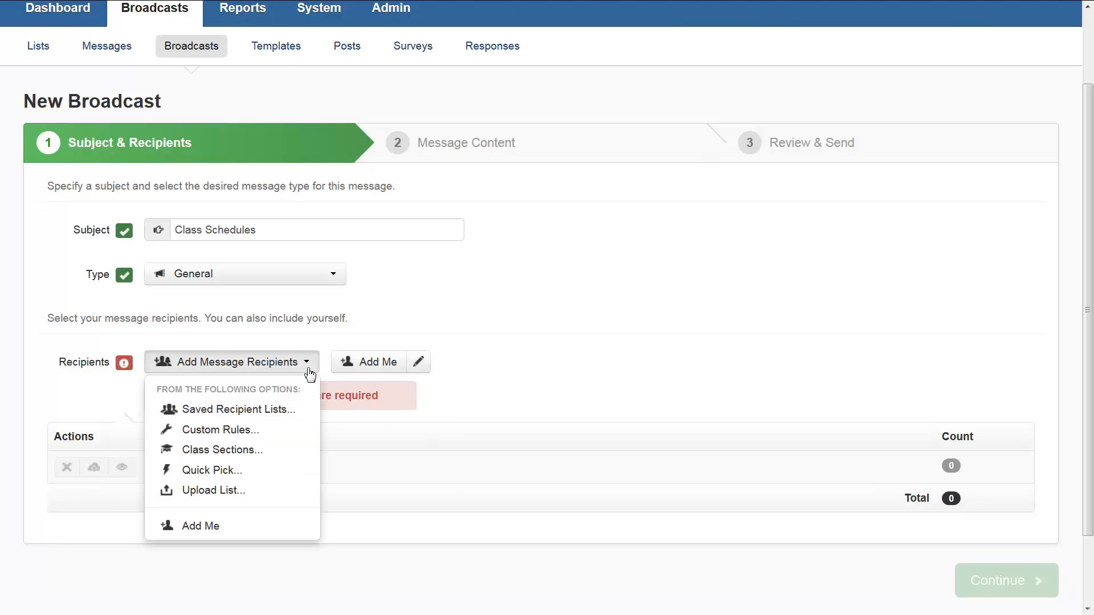
click(297, 410)
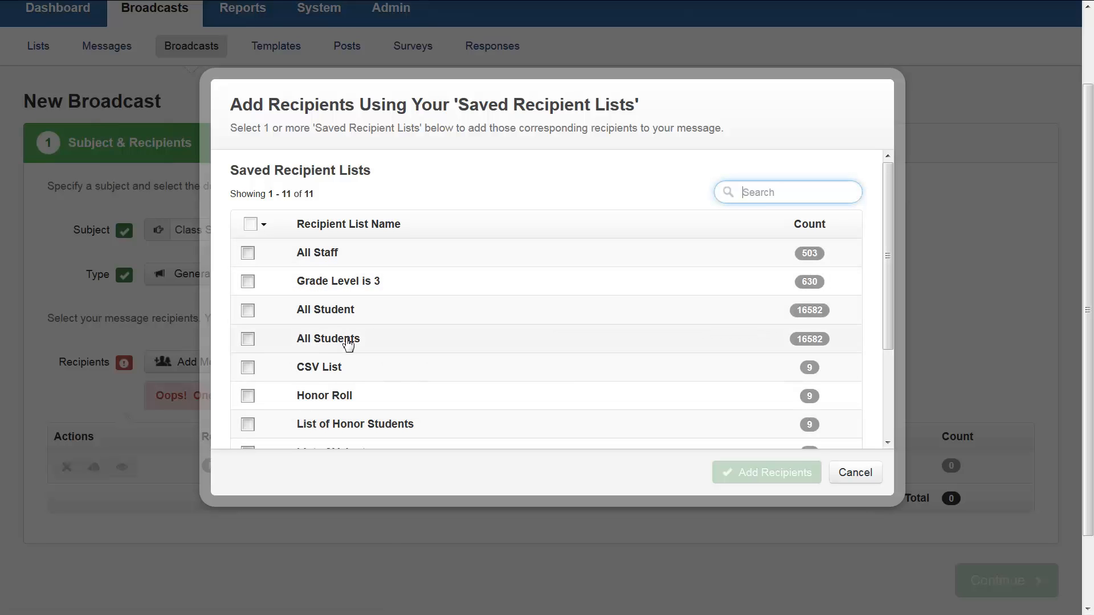
scroll(348, 341, down, 3)
scroll(347, 342, down, 1)
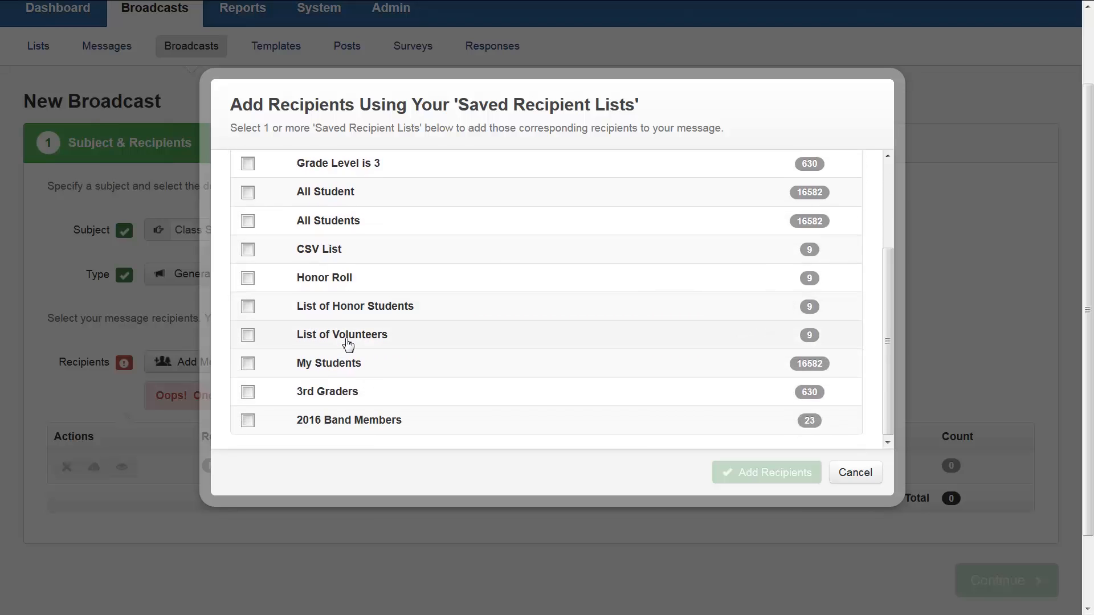
click(247, 419)
click(248, 392)
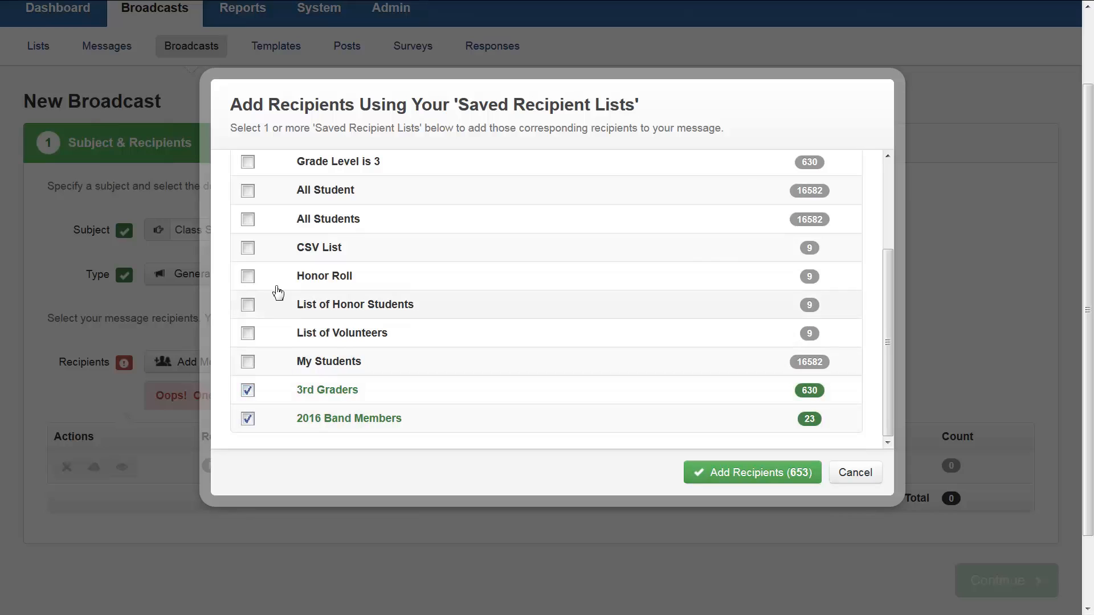
click(249, 277)
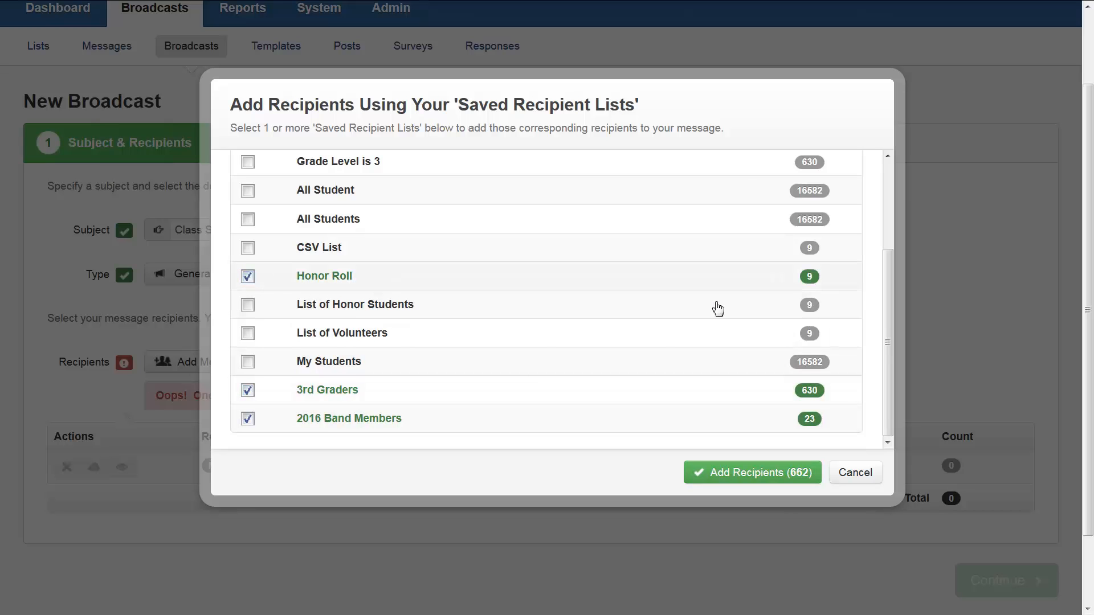
click(743, 474)
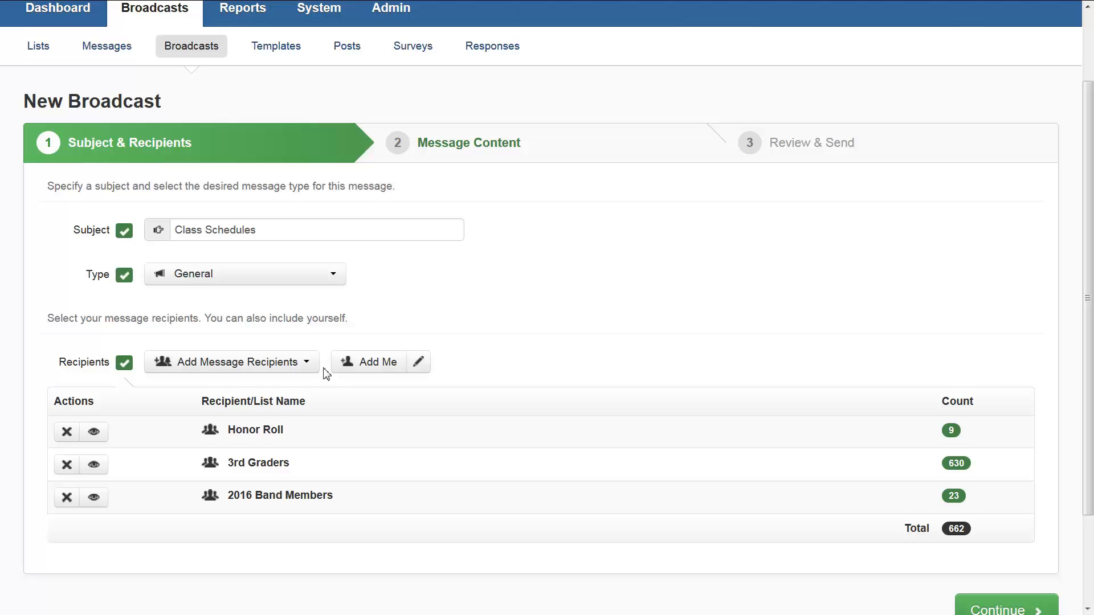
scroll(327, 382, down, 3)
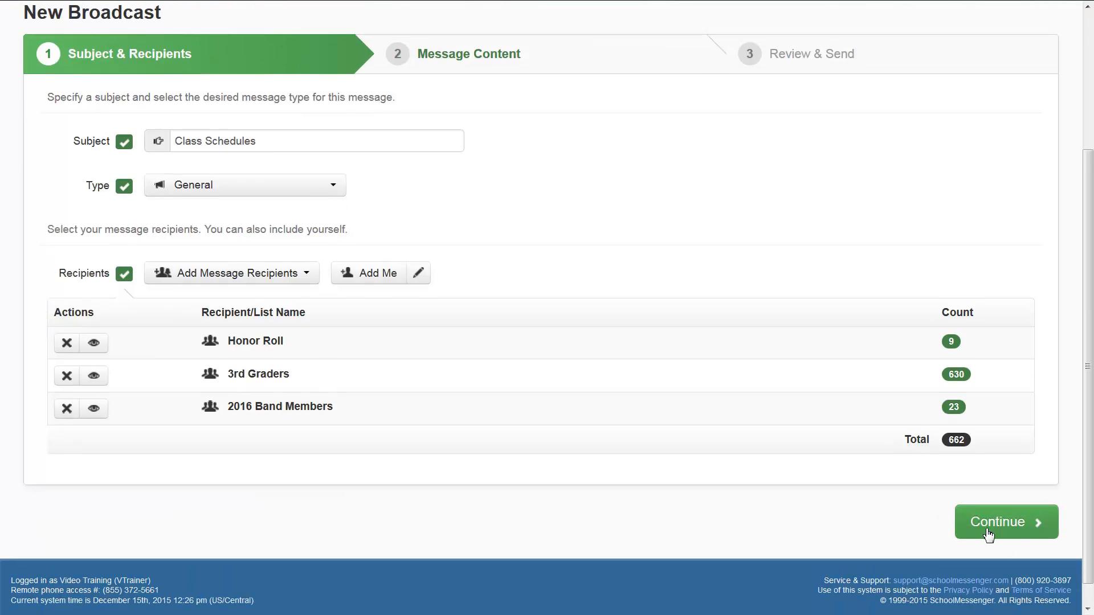